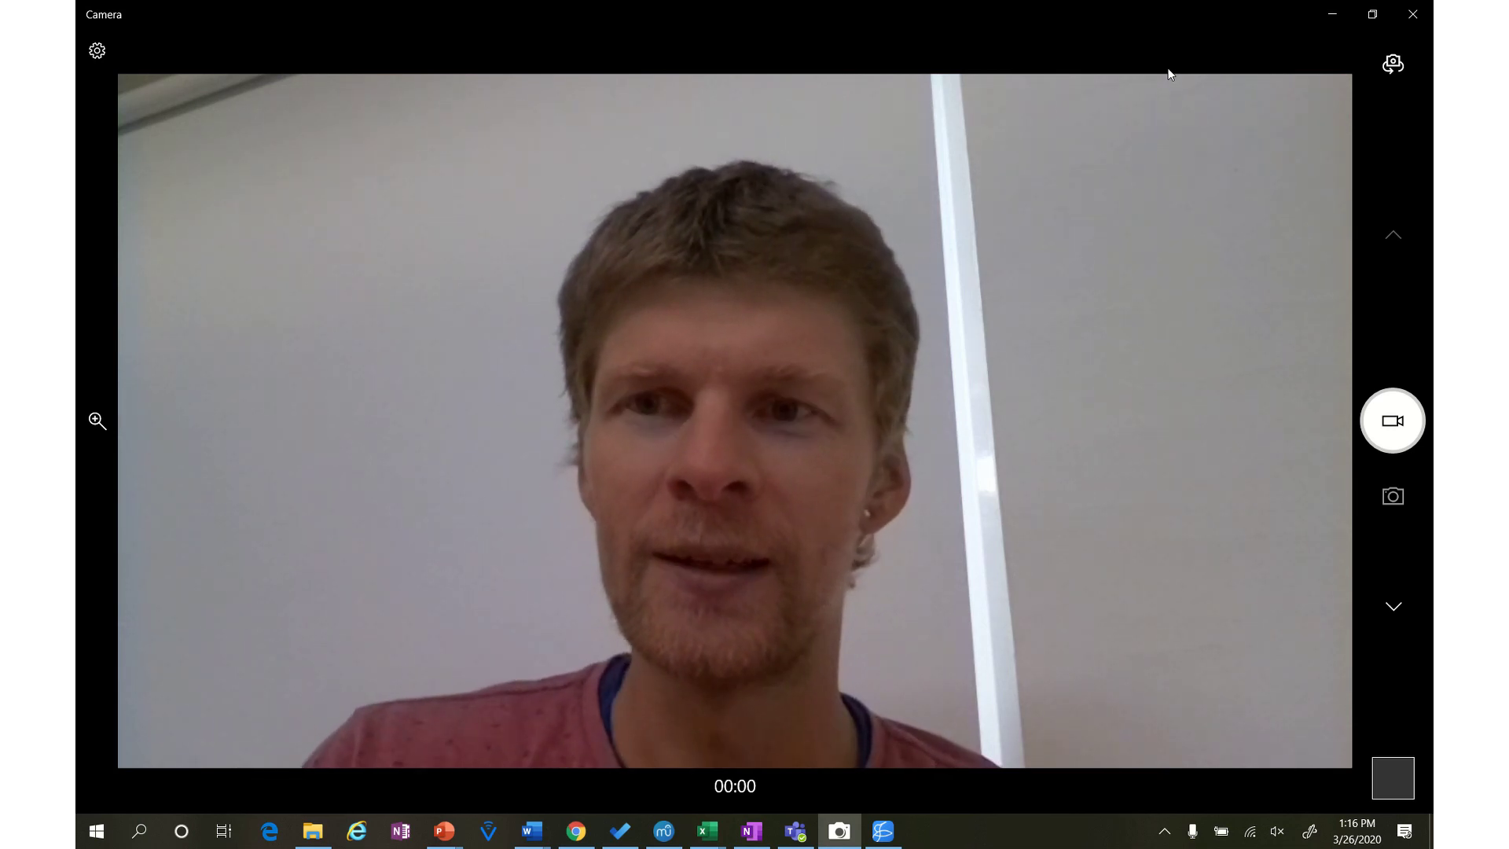
- Unmute the sound, return to OneNote, and pick the black pen
{"action": "key", "text": "XF86AudioMute"}
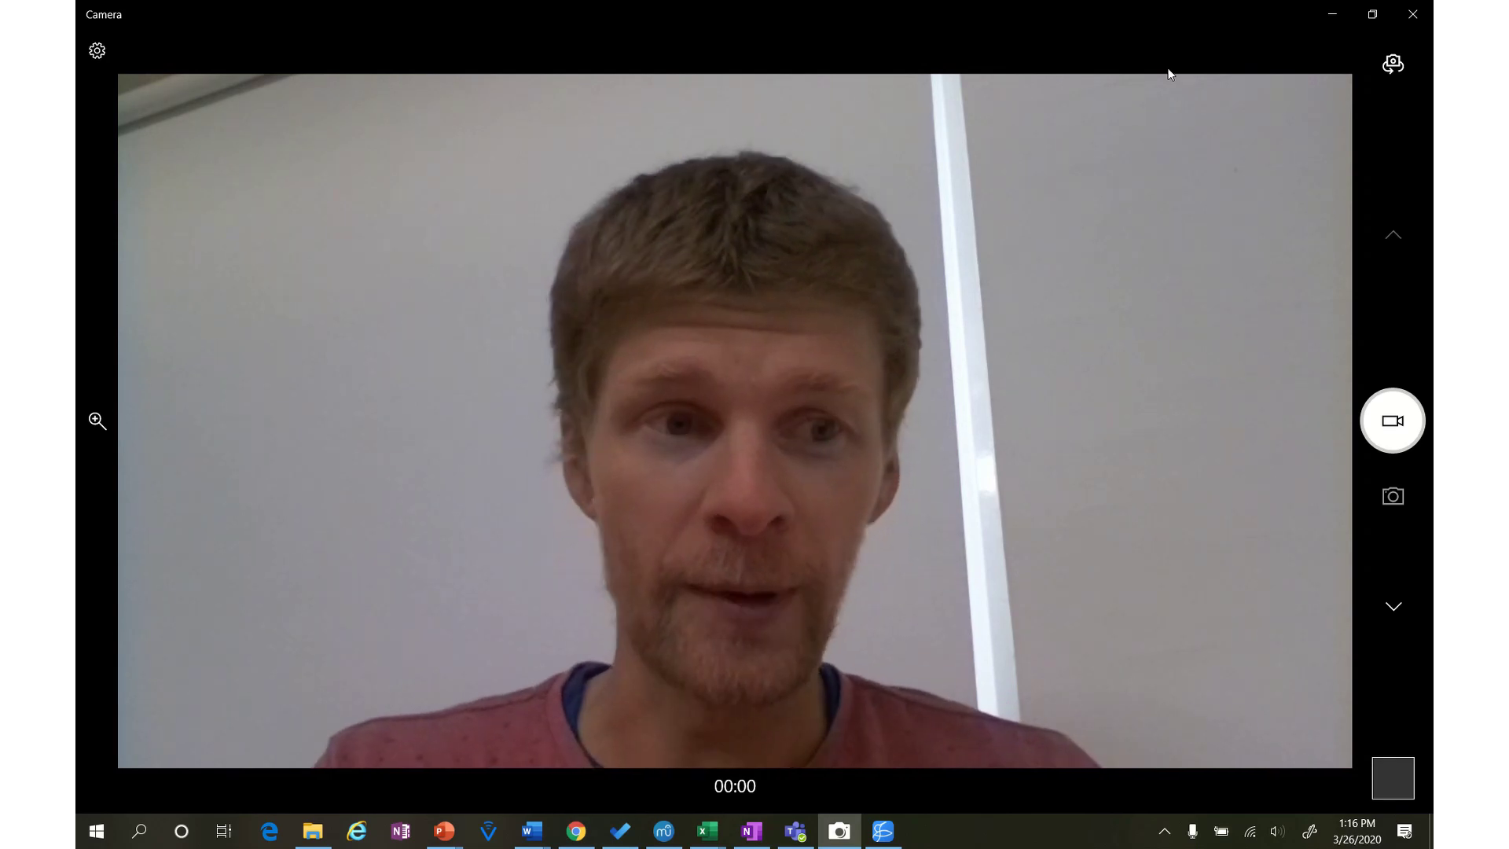
{"action": "key", "text": "alt+Tab"}
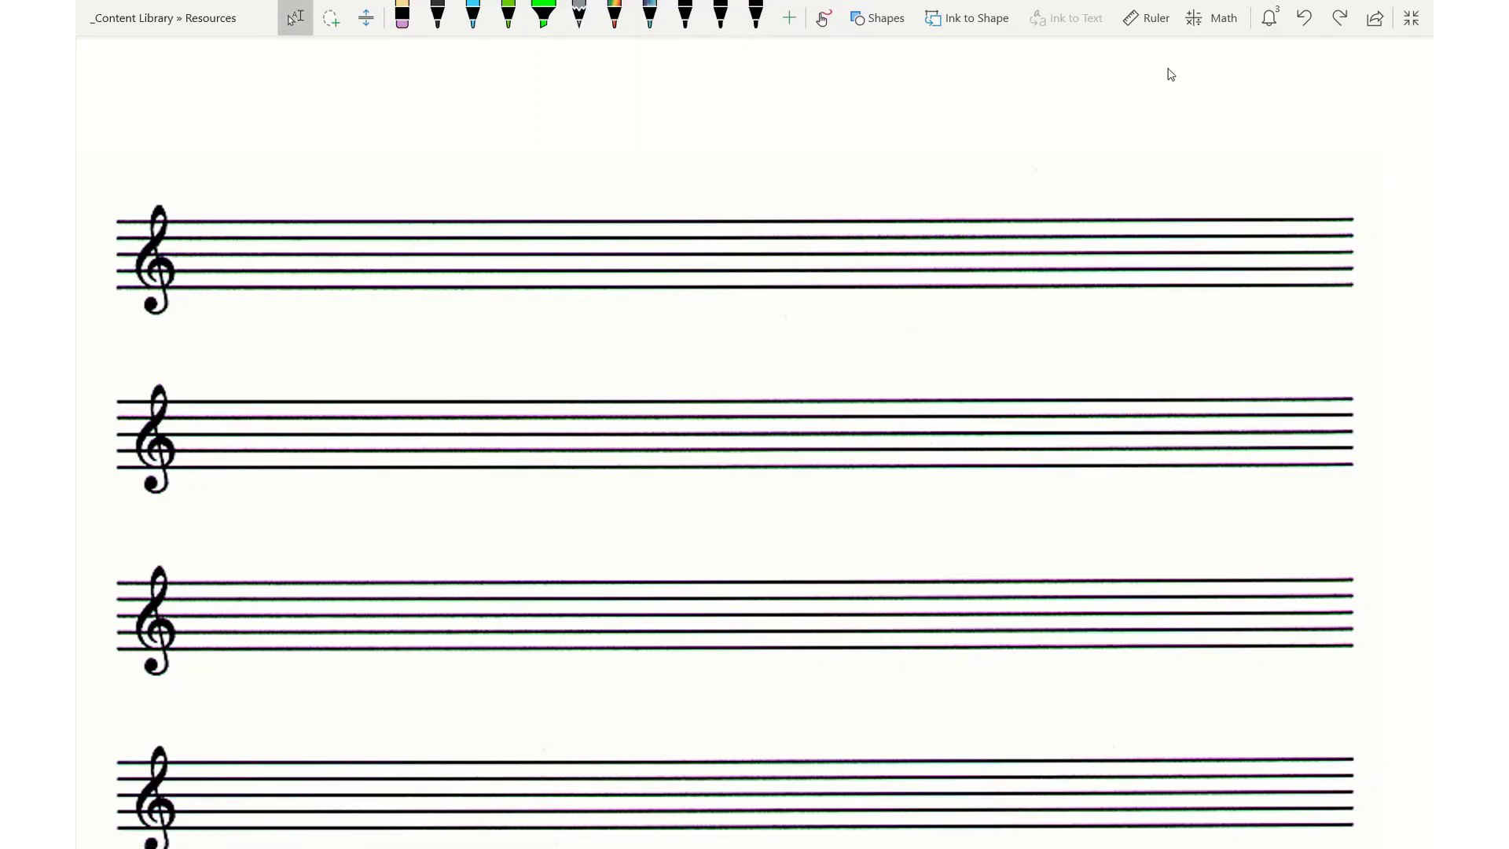
{"action": "left_click", "coordinate": [755, 18]}
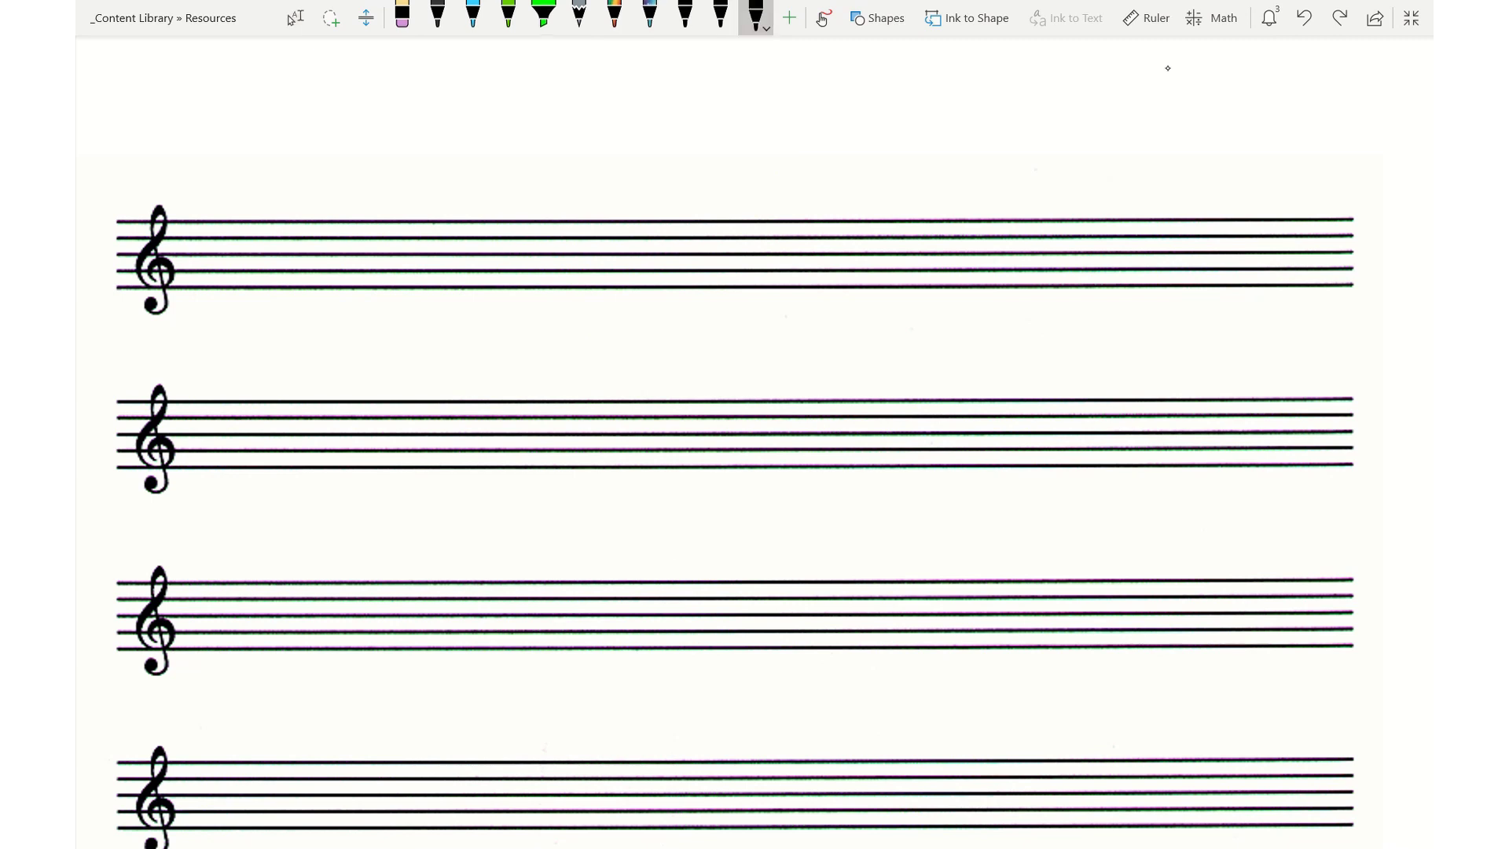
- Handwrite 'Chromatic Scale' above the first staff and circle its treble clef
{"action": "mouse_move", "coordinate": [511, 76]}
{"action": "left_mouse_down"}
{"action": "mouse_move", "coordinate": [507, 118]}
{"action": "mouse_move", "coordinate": [554, 114]}
{"action": "left_mouse_up"}
{"action": "mouse_move", "coordinate": [560, 112]}
{"action": "left_mouse_down"}
{"action": "mouse_move", "coordinate": [578, 92]}
{"action": "mouse_move", "coordinate": [677, 112]}
{"action": "left_mouse_up"}
{"action": "mouse_move", "coordinate": [690, 77]}
{"action": "left_mouse_down"}
{"action": "mouse_move", "coordinate": [694, 110]}
{"action": "mouse_move", "coordinate": [701, 86]}
{"action": "left_mouse_up"}
{"action": "mouse_move", "coordinate": [710, 92]}
{"action": "left_mouse_down"}
{"action": "mouse_move", "coordinate": [714, 111]}
{"action": "mouse_move", "coordinate": [756, 106]}
{"action": "left_mouse_up"}
{"action": "left_click_drag", "start_coordinate": [857, 69], "coordinate": [835, 98]}
{"action": "mouse_move", "coordinate": [888, 87]}
{"action": "left_mouse_down"}
{"action": "mouse_move", "coordinate": [889, 108]}
{"action": "mouse_move", "coordinate": [920, 110]}
{"action": "mouse_move", "coordinate": [944, 86]}
{"action": "mouse_move", "coordinate": [962, 105]}
{"action": "left_mouse_up"}
{"action": "left_click_drag", "start_coordinate": [168, 164], "coordinate": [138, 176]}
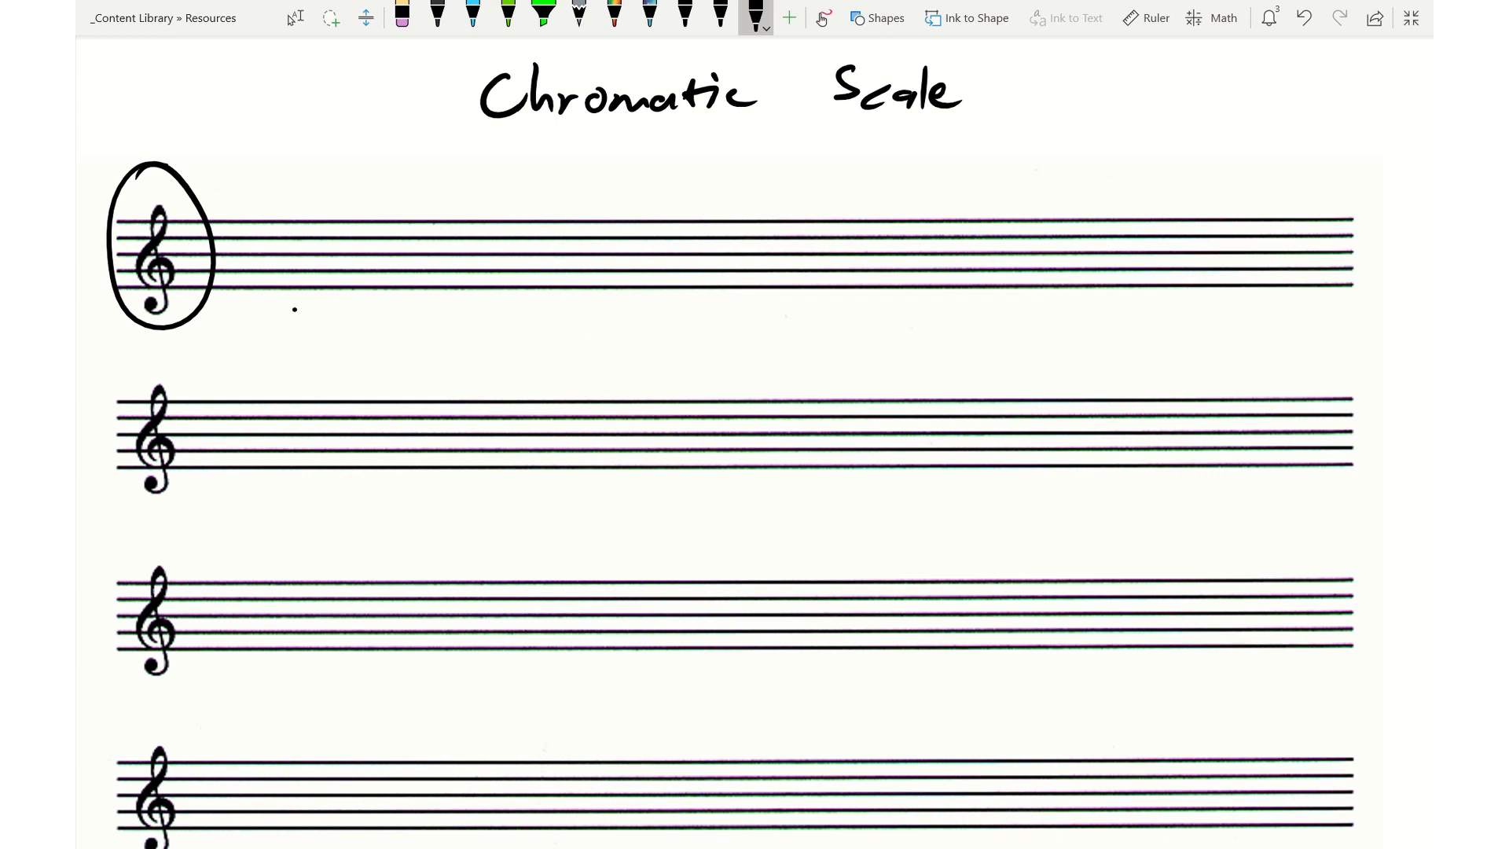
- Draw middle C on a ledger line, top C at the staff's end, and a sharpened second note
{"action": "mouse_move", "coordinate": [295, 310]}
{"action": "left_mouse_down"}
{"action": "mouse_move", "coordinate": [343, 311]}
{"action": "mouse_move", "coordinate": [329, 314]}
{"action": "left_mouse_up"}
{"action": "left_click_drag", "start_coordinate": [1177, 241], "coordinate": [1187, 250]}
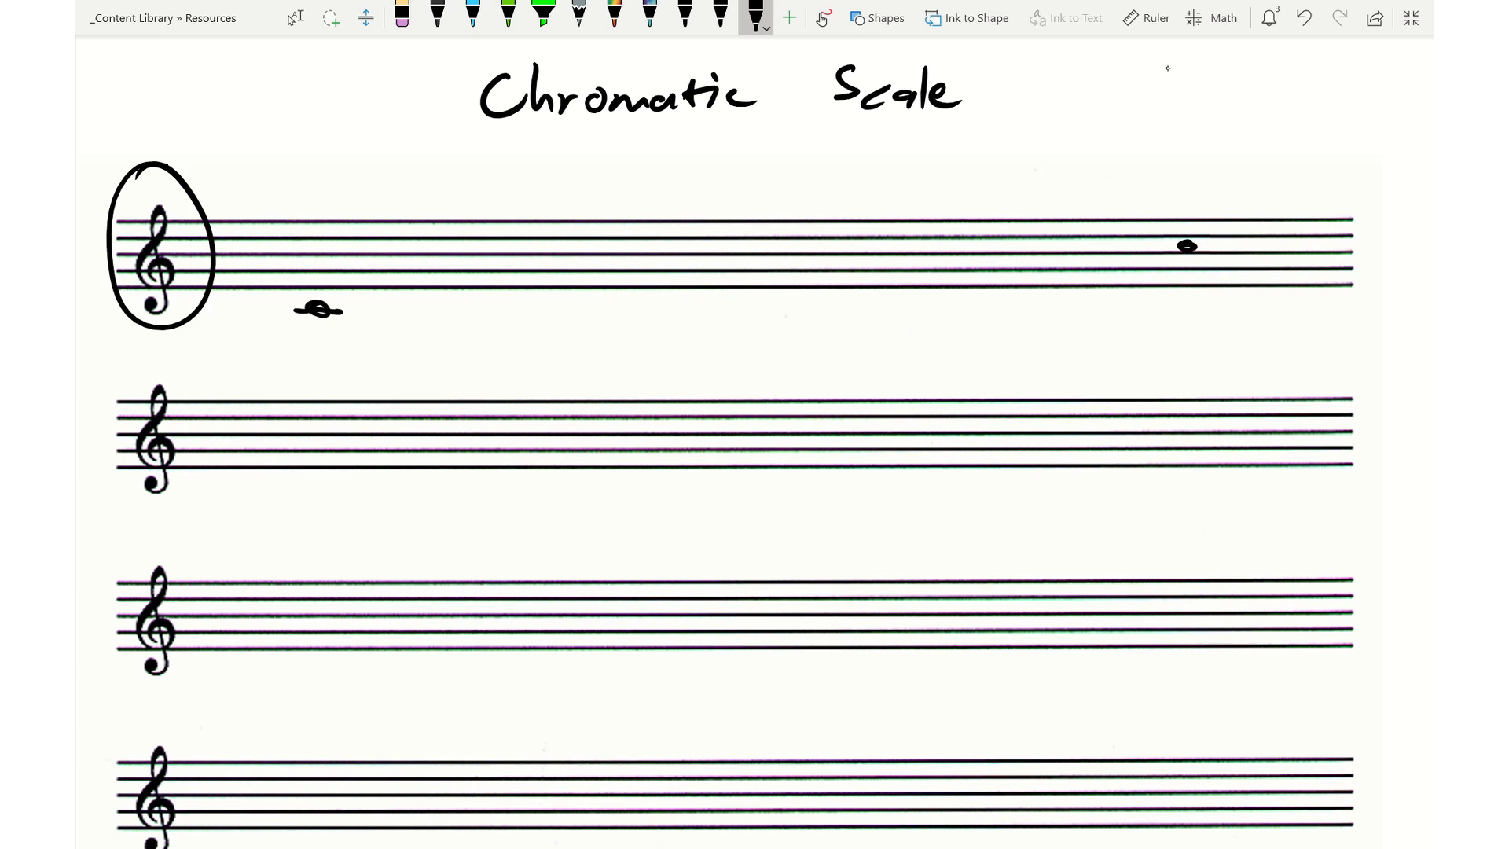
{"action": "mouse_move", "coordinate": [385, 312]}
{"action": "left_mouse_down"}
{"action": "mouse_move", "coordinate": [430, 311]}
{"action": "mouse_move", "coordinate": [409, 302]}
{"action": "mouse_move", "coordinate": [367, 330]}
{"action": "left_mouse_up"}
{"action": "left_click_drag", "start_coordinate": [382, 279], "coordinate": [374, 326]}
{"action": "mouse_move", "coordinate": [362, 315]}
{"action": "left_mouse_down"}
{"action": "mouse_move", "coordinate": [462, 293]}
{"action": "mouse_move", "coordinate": [519, 305]}
{"action": "left_mouse_up"}
- Add the remaining sharpened whole notes climbing up the staff toward top C
{"action": "mouse_move", "coordinate": [505, 294]}
{"action": "left_mouse_down"}
{"action": "mouse_move", "coordinate": [744, 274]}
{"action": "mouse_move", "coordinate": [709, 297]}
{"action": "left_mouse_up"}
{"action": "mouse_move", "coordinate": [718, 254]}
{"action": "left_mouse_down"}
{"action": "mouse_move", "coordinate": [715, 291]}
{"action": "mouse_move", "coordinate": [728, 270]}
{"action": "left_mouse_up"}
{"action": "mouse_move", "coordinate": [699, 291]}
{"action": "left_mouse_down"}
{"action": "mouse_move", "coordinate": [803, 267]}
{"action": "mouse_move", "coordinate": [868, 271]}
{"action": "mouse_move", "coordinate": [852, 288]}
{"action": "mouse_move", "coordinate": [865, 268]}
{"action": "mouse_move", "coordinate": [997, 260]}
{"action": "mouse_move", "coordinate": [966, 280]}
{"action": "left_mouse_up"}
{"action": "left_click_drag", "start_coordinate": [974, 241], "coordinate": [972, 276]}
{"action": "left_click_drag", "start_coordinate": [961, 262], "coordinate": [1058, 250]}
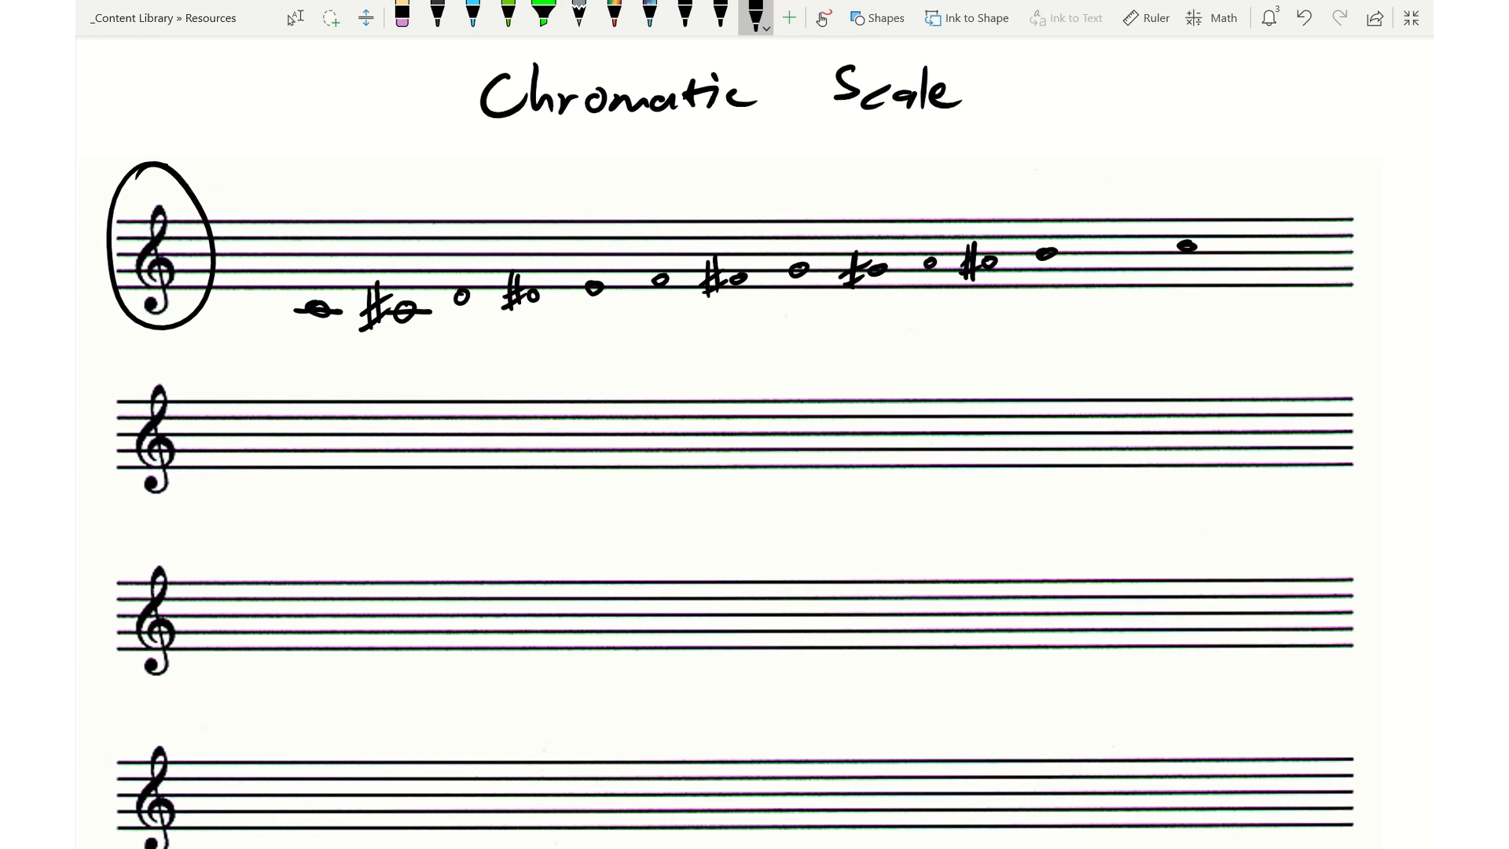
- Draw stems on all the ascending notes, with the last two stemmed downward
{"action": "left_click_drag", "start_coordinate": [340, 309], "coordinate": [346, 233]}
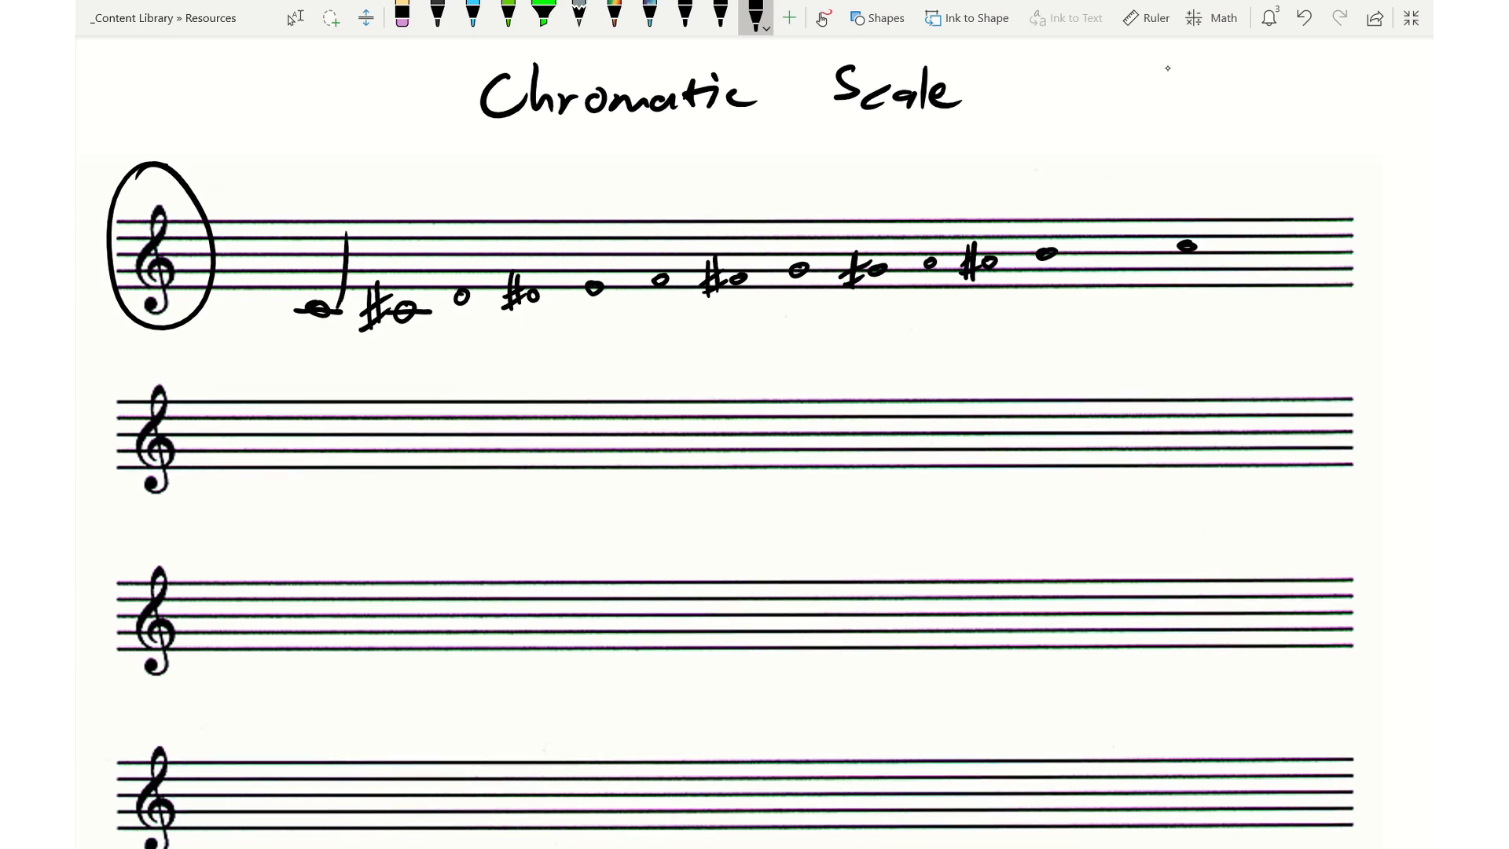
{"action": "left_click_drag", "start_coordinate": [425, 310], "coordinate": [429, 226]}
{"action": "left_click_drag", "start_coordinate": [470, 293], "coordinate": [479, 228]}
{"action": "left_click_drag", "start_coordinate": [542, 294], "coordinate": [547, 234]}
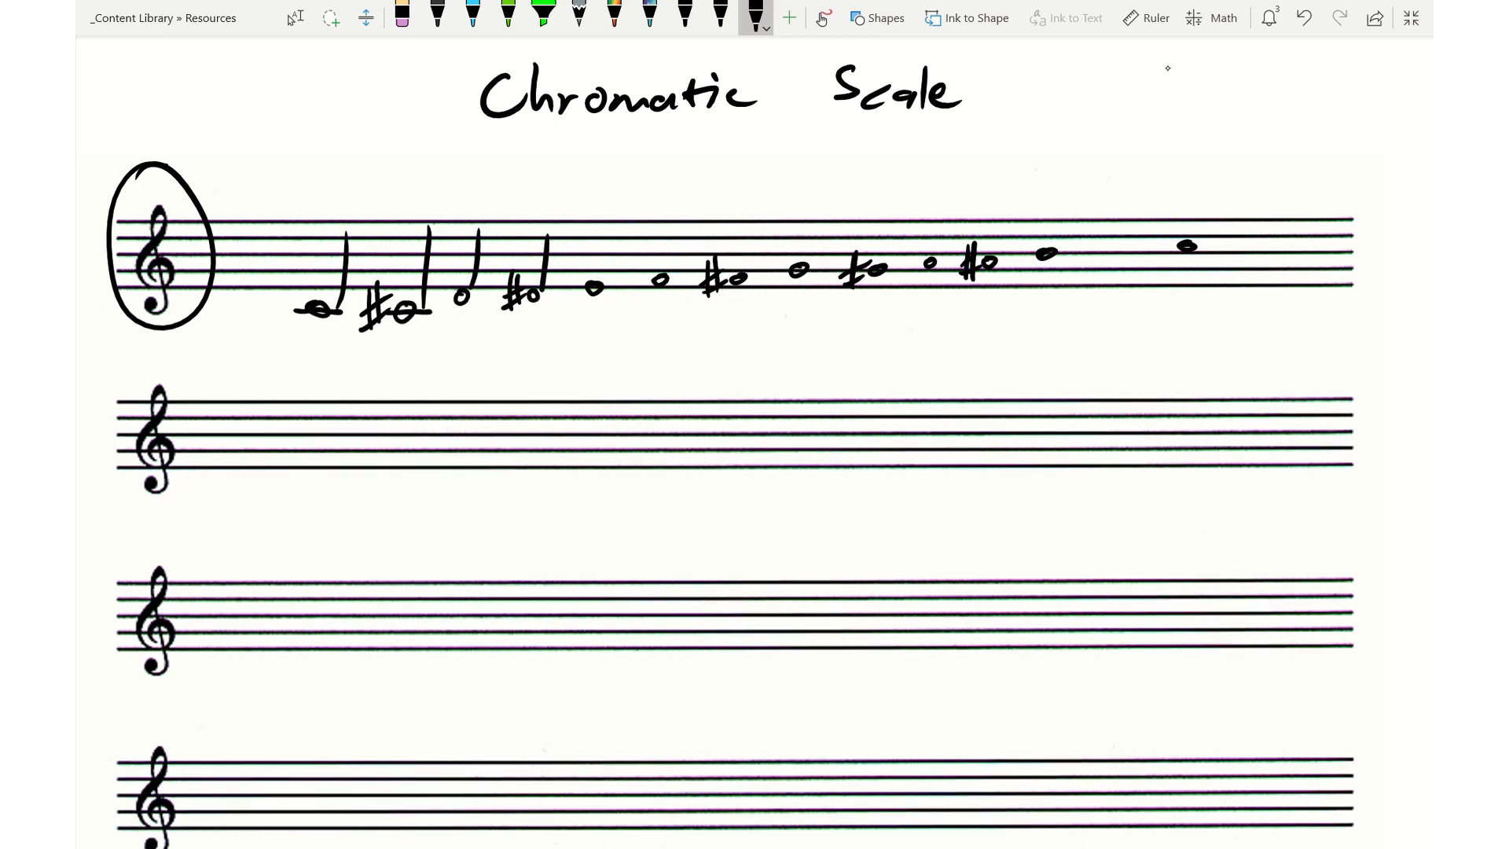
{"action": "left_click_drag", "start_coordinate": [610, 289], "coordinate": [612, 232]}
{"action": "left_click_drag", "start_coordinate": [675, 281], "coordinate": [681, 224]}
{"action": "left_click_drag", "start_coordinate": [748, 277], "coordinate": [765, 216]}
{"action": "left_click_drag", "start_coordinate": [815, 266], "coordinate": [832, 210]}
{"action": "left_click_drag", "start_coordinate": [890, 266], "coordinate": [900, 208]}
{"action": "left_click_drag", "start_coordinate": [935, 259], "coordinate": [958, 204]}
{"action": "left_click_drag", "start_coordinate": [997, 258], "coordinate": [1015, 202]}
{"action": "left_click_drag", "start_coordinate": [1040, 251], "coordinate": [1041, 297]}
{"action": "left_click_drag", "start_coordinate": [1182, 250], "coordinate": [1177, 293]}
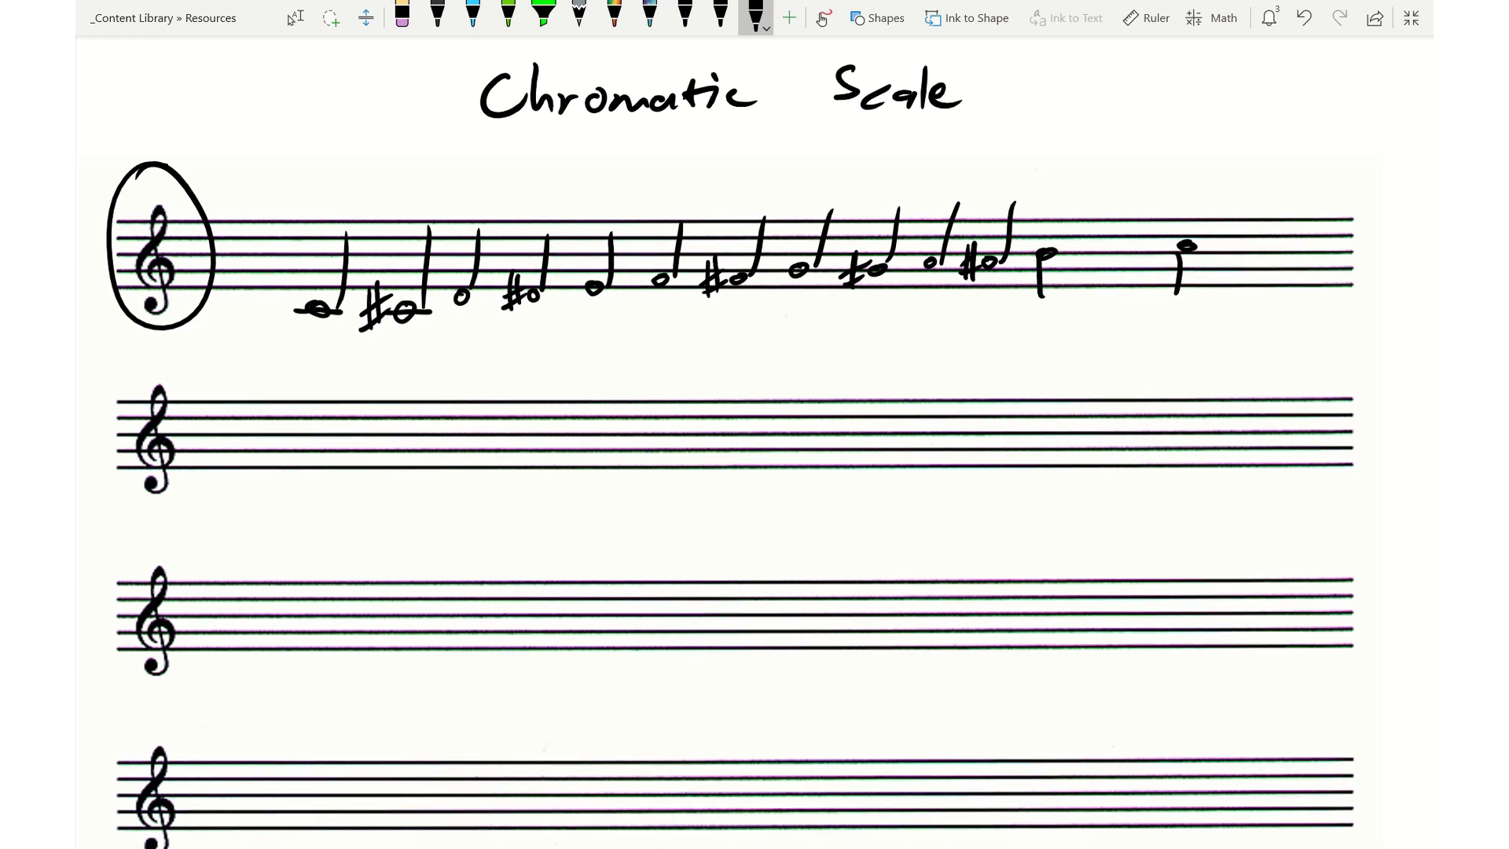
- Write the numbers 1 to 10 beneath the ascending notes
{"action": "mouse_move", "coordinate": [326, 343]}
{"action": "left_mouse_down"}
{"action": "mouse_move", "coordinate": [411, 346]}
{"action": "mouse_move", "coordinate": [433, 361]}
{"action": "mouse_move", "coordinate": [466, 346]}
{"action": "mouse_move", "coordinate": [472, 362]}
{"action": "mouse_move", "coordinate": [531, 363]}
{"action": "left_mouse_up"}
{"action": "mouse_move", "coordinate": [591, 334]}
{"action": "left_mouse_down"}
{"action": "mouse_move", "coordinate": [590, 360]}
{"action": "mouse_move", "coordinate": [619, 331]}
{"action": "left_mouse_up"}
{"action": "mouse_move", "coordinate": [673, 330]}
{"action": "left_mouse_down"}
{"action": "mouse_move", "coordinate": [664, 350]}
{"action": "mouse_move", "coordinate": [743, 363]}
{"action": "left_mouse_up"}
{"action": "mouse_move", "coordinate": [808, 327]}
{"action": "left_mouse_down"}
{"action": "mouse_move", "coordinate": [889, 355]}
{"action": "mouse_move", "coordinate": [923, 347]}
{"action": "left_mouse_up"}
{"action": "mouse_move", "coordinate": [947, 326]}
{"action": "left_mouse_down"}
{"action": "mouse_move", "coordinate": [937, 345]}
{"action": "mouse_move", "coordinate": [948, 323]}
{"action": "mouse_move", "coordinate": [988, 352]}
{"action": "mouse_move", "coordinate": [1082, 357]}
{"action": "left_mouse_up"}
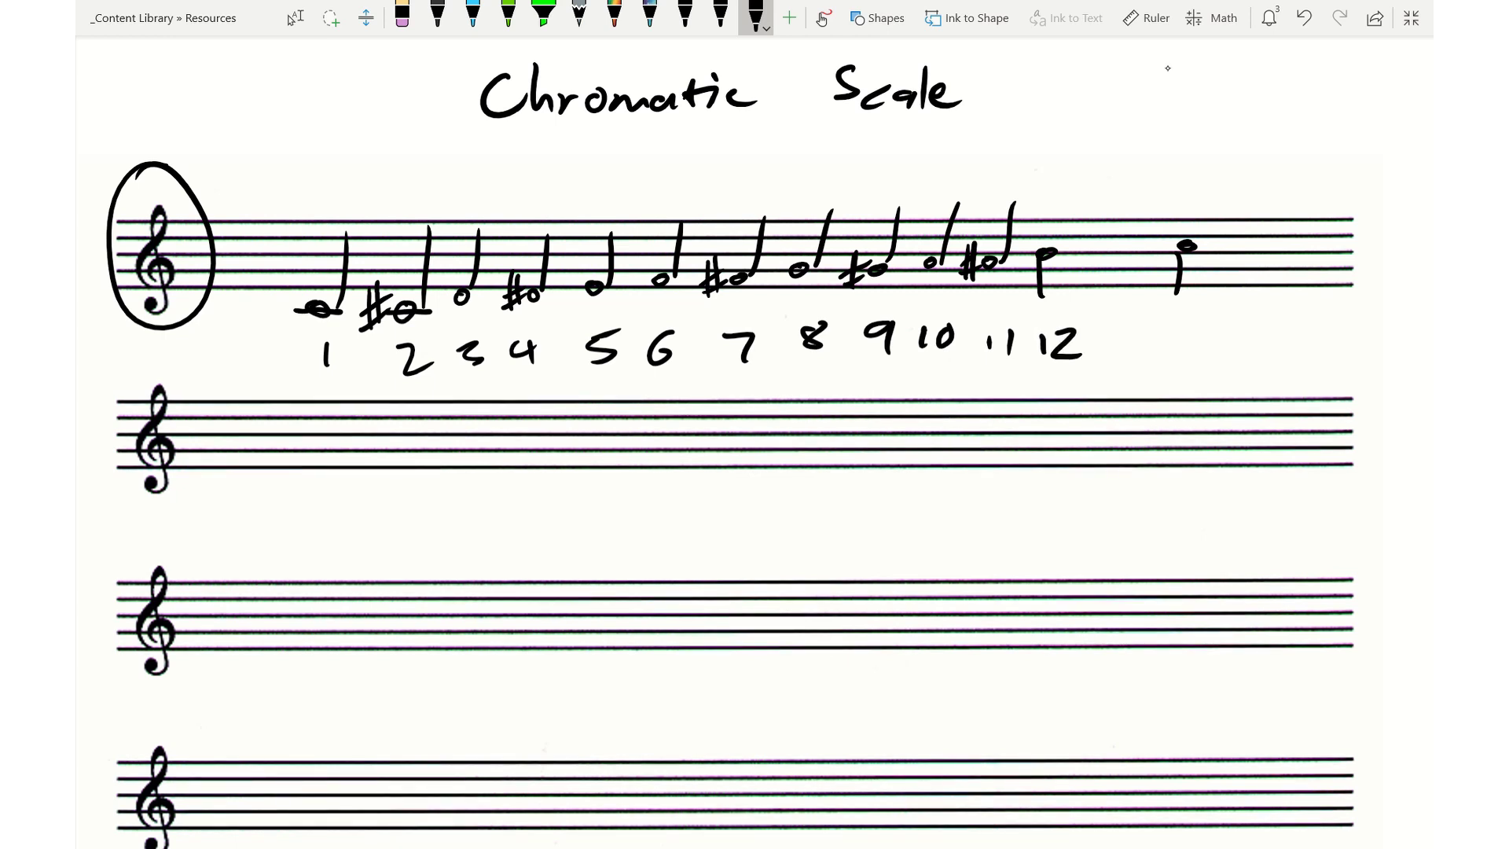
- Mark the top C and label it 'tonic' beneath the last note
{"action": "left_click_drag", "start_coordinate": [1194, 308], "coordinate": [1191, 343]}
{"action": "mouse_move", "coordinate": [1189, 313]}
{"action": "left_mouse_down"}
{"action": "mouse_move", "coordinate": [1220, 319]}
{"action": "mouse_move", "coordinate": [1175, 326]}
{"action": "left_mouse_up"}
{"action": "mouse_move", "coordinate": [1171, 355]}
{"action": "left_mouse_down"}
{"action": "mouse_move", "coordinate": [1173, 382]}
{"action": "mouse_move", "coordinate": [1198, 377]}
{"action": "mouse_move", "coordinate": [1189, 364]}
{"action": "left_mouse_up"}
{"action": "left_click_drag", "start_coordinate": [1210, 366], "coordinate": [1283, 378]}
{"action": "left_click", "coordinate": [1245, 357]}
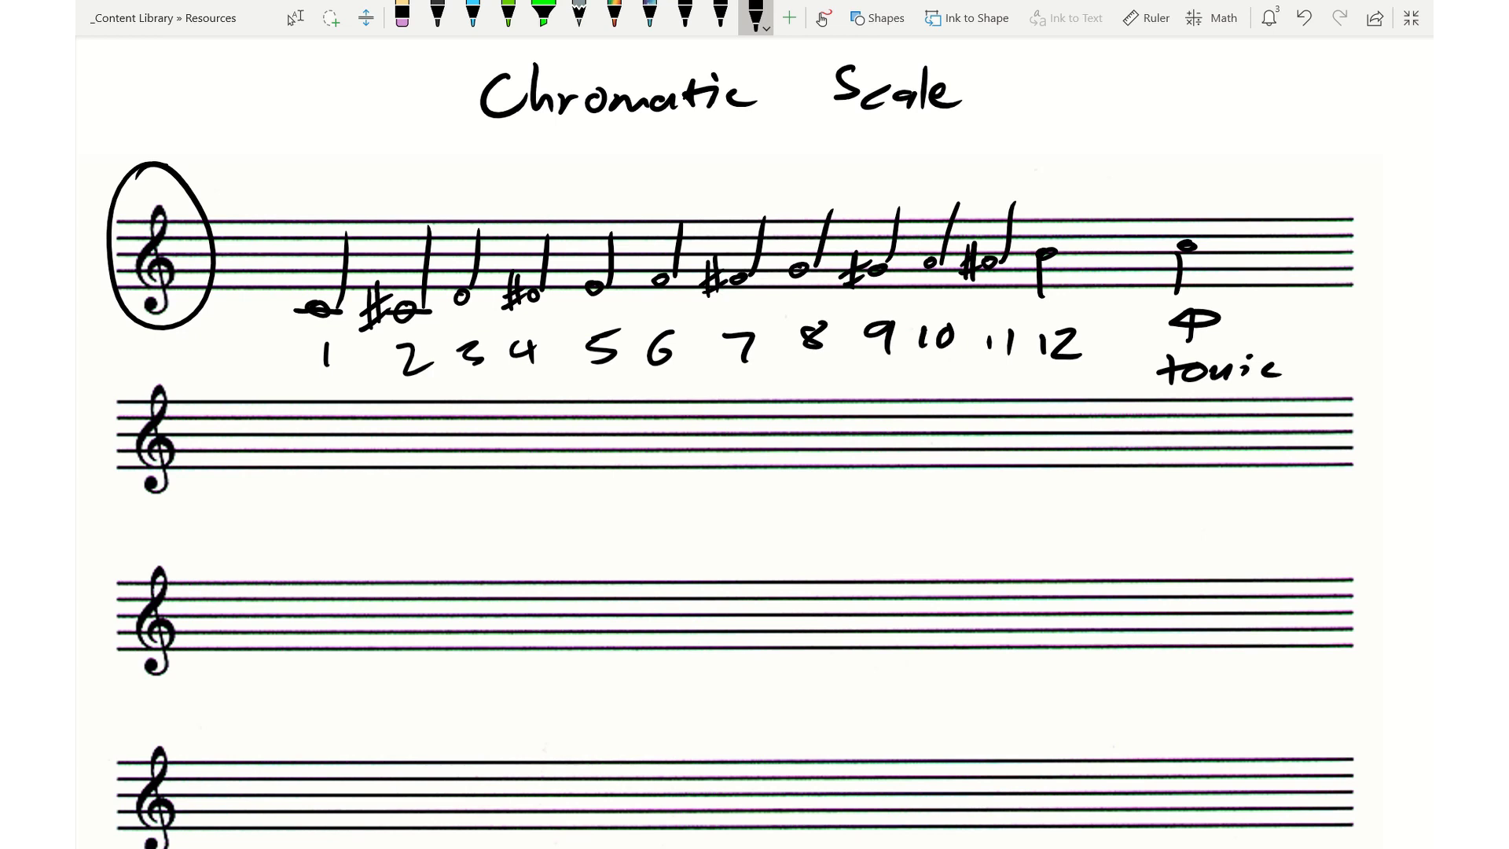
- Handwrite 'Descending' below the second staff
{"action": "scroll", "coordinate": [754, 441], "scroll_direction": "down", "scroll_amount": 2}
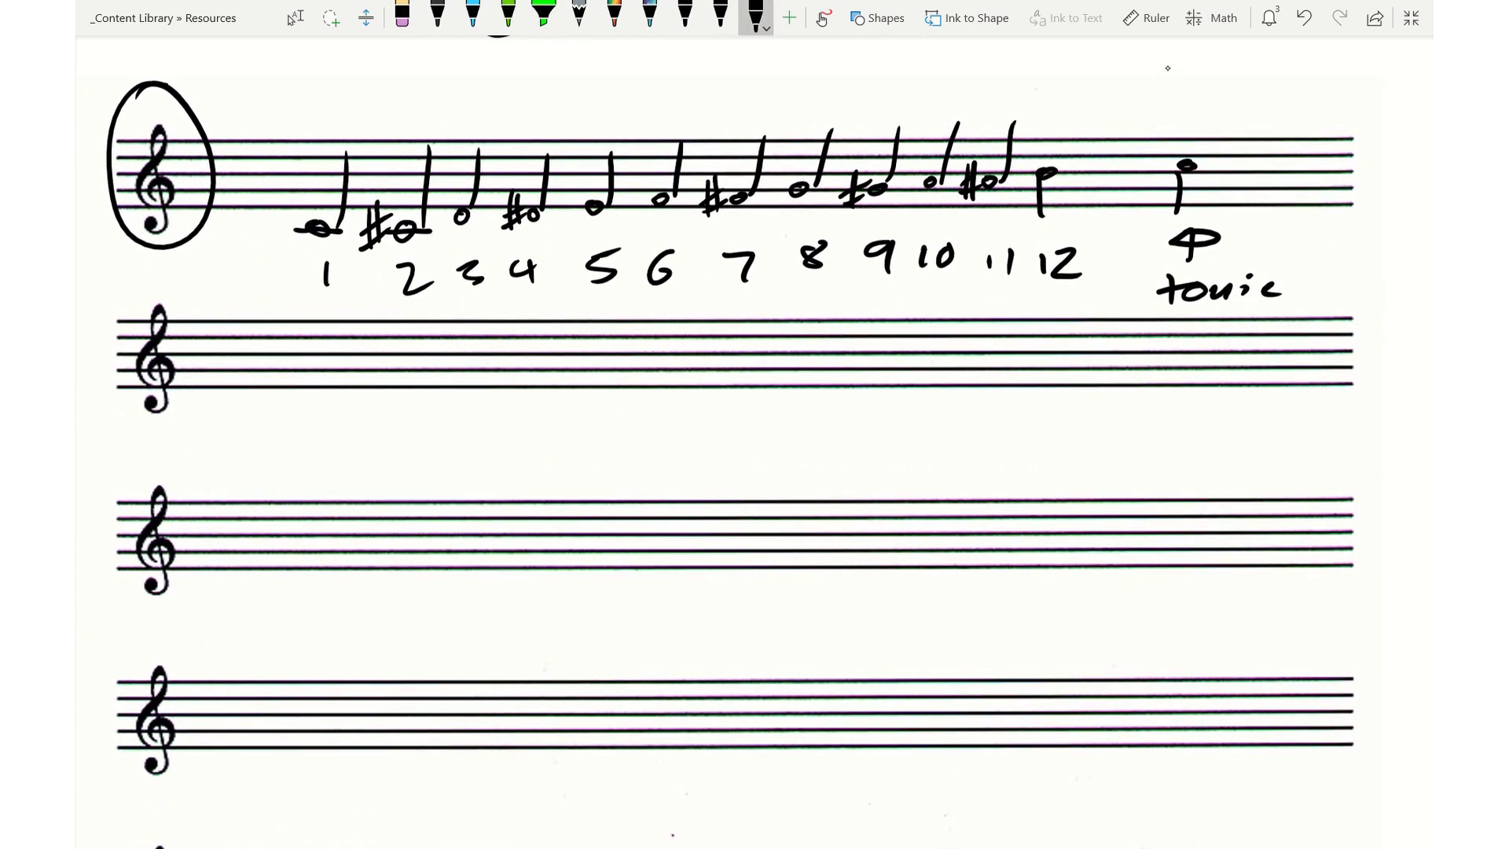
{"action": "mouse_move", "coordinate": [377, 403]}
{"action": "left_mouse_down"}
{"action": "mouse_move", "coordinate": [377, 430]}
{"action": "mouse_move", "coordinate": [488, 427]}
{"action": "left_mouse_up"}
{"action": "mouse_move", "coordinate": [493, 411]}
{"action": "left_mouse_down"}
{"action": "mouse_move", "coordinate": [556, 434]}
{"action": "mouse_move", "coordinate": [586, 415]}
{"action": "mouse_move", "coordinate": [607, 444]}
{"action": "left_mouse_up"}
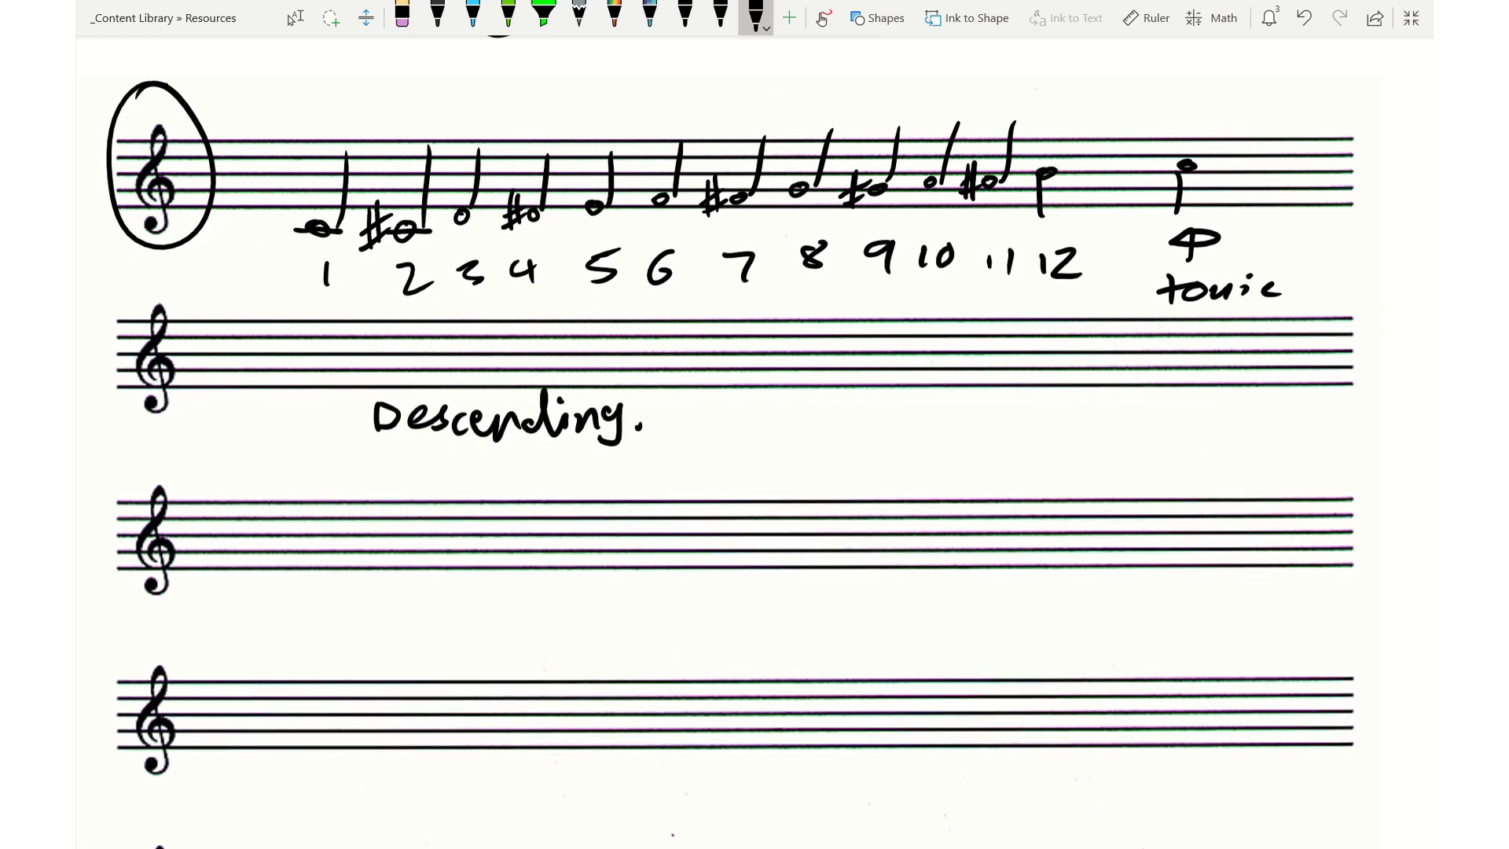
- Draw top C and middle C on the third staff, plus a triangle after 'Descending'
{"action": "left_click", "coordinate": [295, 17]}
{"action": "scroll", "coordinate": [755, 424], "scroll_direction": "down", "scroll_amount": 2}
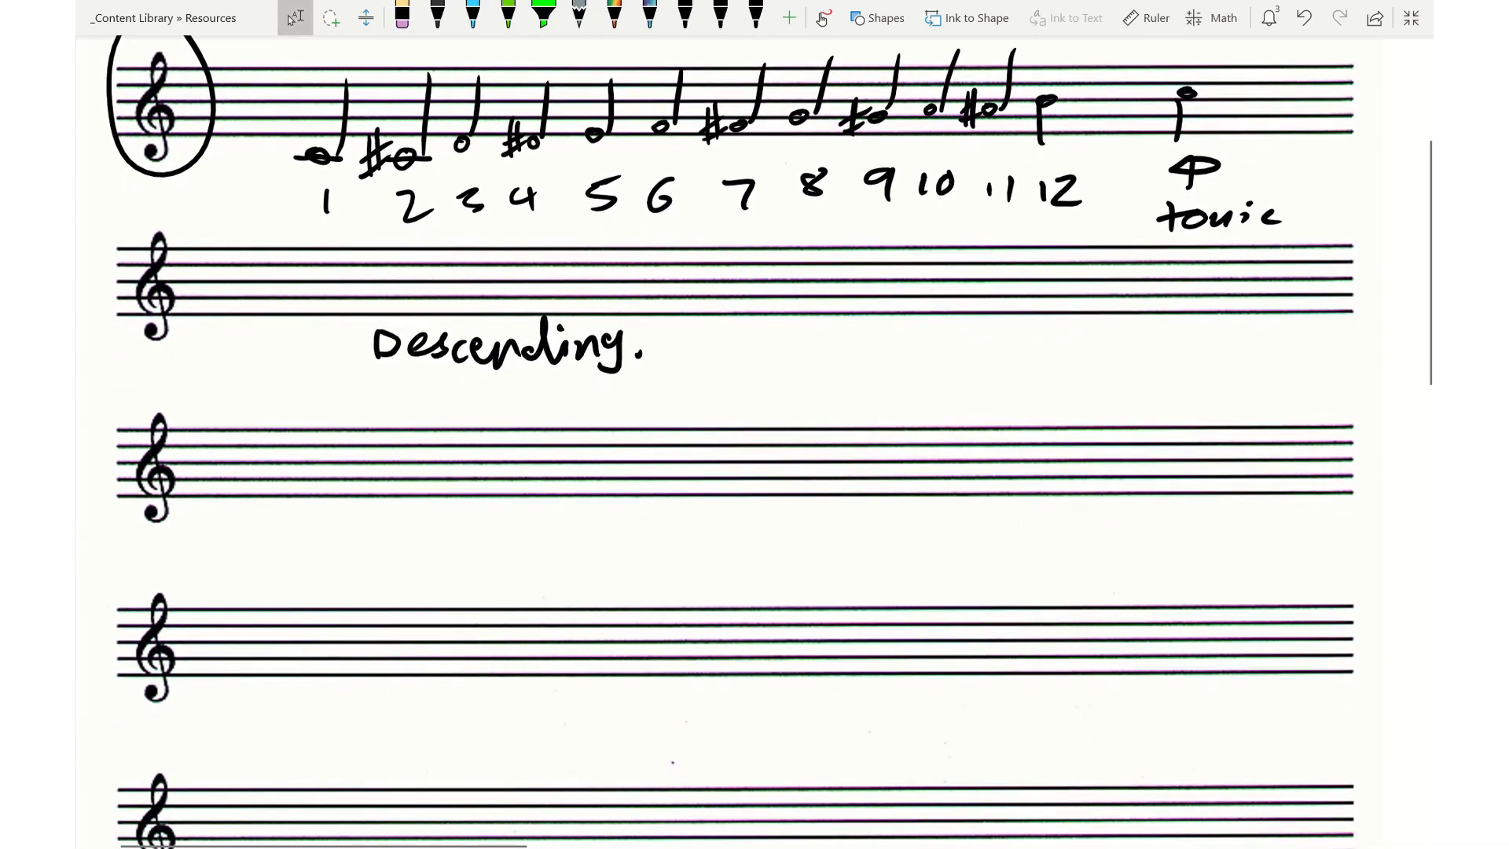
{"action": "left_click", "coordinate": [755, 17]}
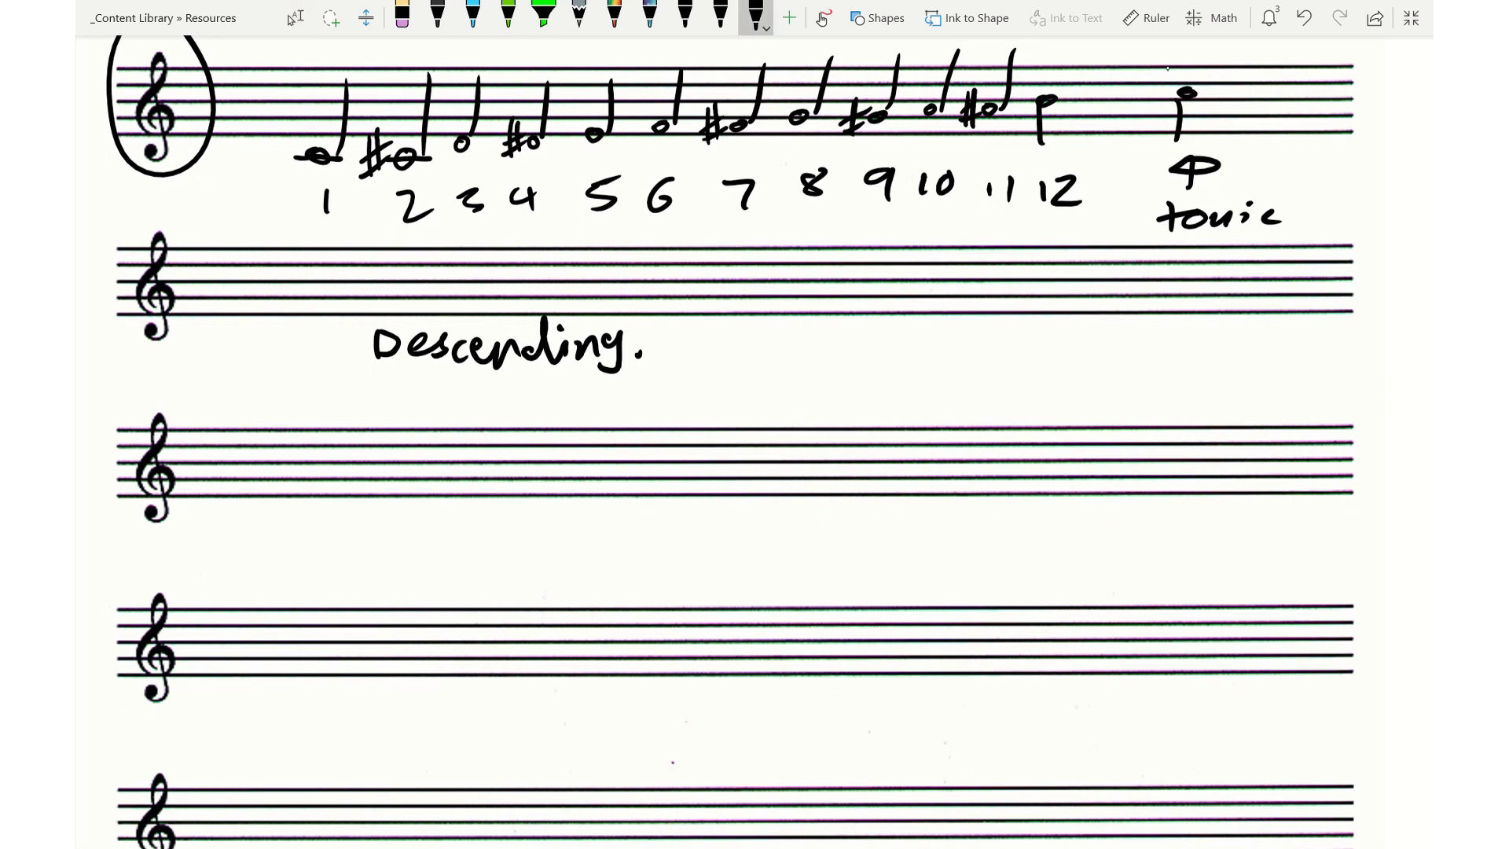
{"action": "left_click_drag", "start_coordinate": [338, 456], "coordinate": [351, 456]}
{"action": "mouse_move", "coordinate": [684, 325]}
{"action": "left_mouse_down"}
{"action": "mouse_move", "coordinate": [736, 368]}
{"action": "mouse_move", "coordinate": [730, 335]}
{"action": "mouse_move", "coordinate": [739, 374]}
{"action": "left_mouse_up"}
{"action": "mouse_move", "coordinate": [1157, 514]}
{"action": "left_mouse_down"}
{"action": "mouse_move", "coordinate": [1199, 513]}
{"action": "mouse_move", "coordinate": [1167, 518]}
{"action": "mouse_move", "coordinate": [1183, 525]}
{"action": "left_mouse_up"}
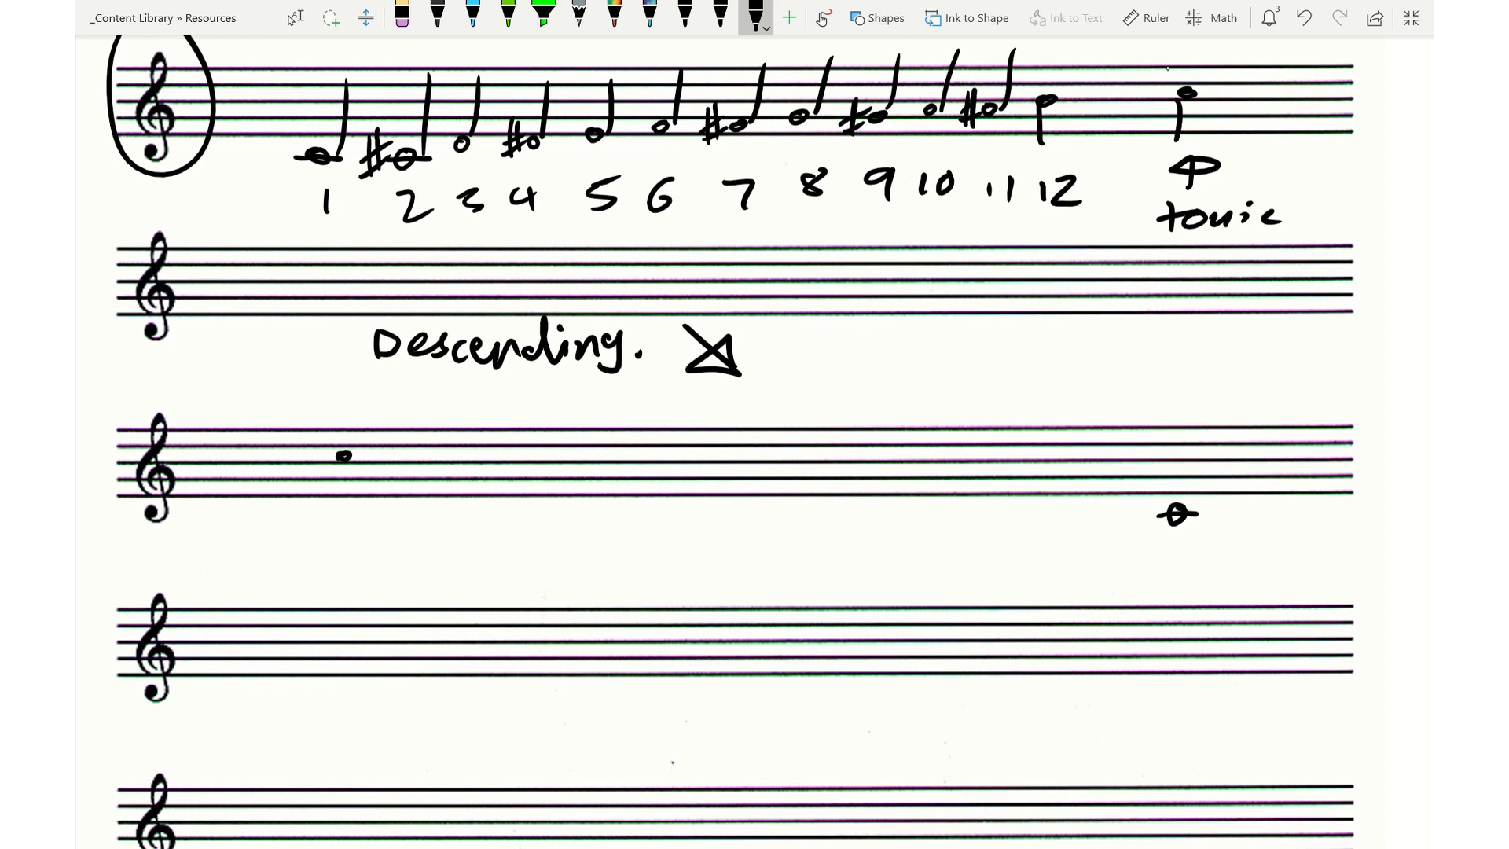
- Draw the descending whole notes with flat signs between top C and middle C
{"action": "mouse_move", "coordinate": [421, 456]}
{"action": "left_mouse_down"}
{"action": "mouse_move", "coordinate": [412, 464]}
{"action": "mouse_move", "coordinate": [637, 474]}
{"action": "left_mouse_up"}
{"action": "left_click_drag", "start_coordinate": [638, 474], "coordinate": [1135, 505]}
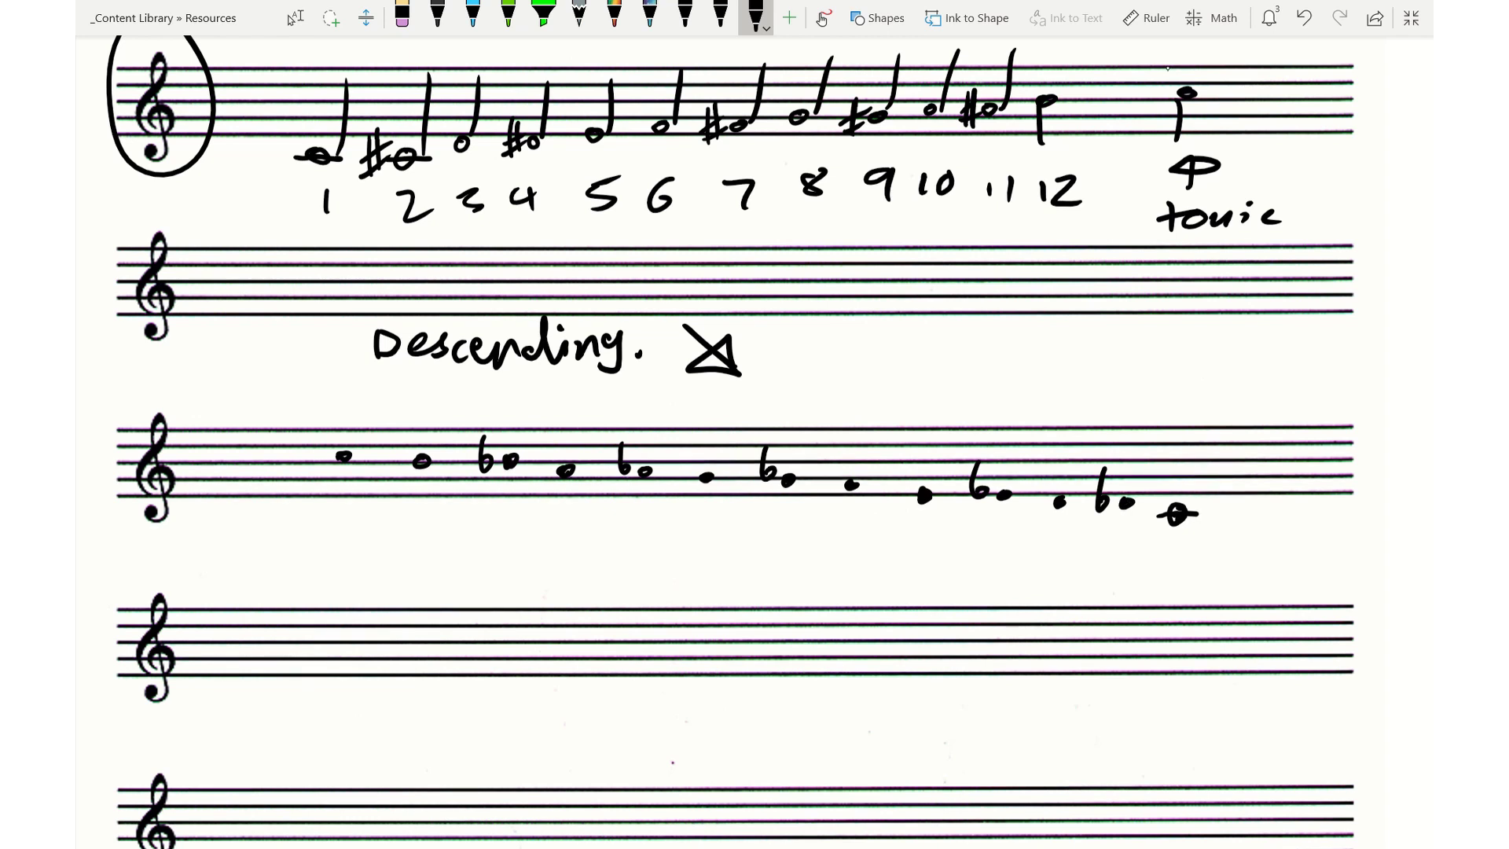
- Stem the first eight descending notes on the third staff
{"action": "left_click_drag", "start_coordinate": [333, 454], "coordinate": [339, 518]}
{"action": "left_click_drag", "start_coordinate": [431, 408], "coordinate": [431, 456]}
{"action": "left_click_drag", "start_coordinate": [517, 409], "coordinate": [522, 459]}
{"action": "left_click_drag", "start_coordinate": [575, 418], "coordinate": [583, 468]}
{"action": "left_click", "coordinate": [650, 422]}
{"action": "left_click_drag", "start_coordinate": [649, 422], "coordinate": [652, 471]}
{"action": "left_click_drag", "start_coordinate": [713, 421], "coordinate": [713, 475]}
{"action": "left_click_drag", "start_coordinate": [801, 428], "coordinate": [799, 477]}
{"action": "left_click_drag", "start_coordinate": [859, 428], "coordinate": [862, 484]}
- Stem the remaining notes, including an extra note with an accidental beyond middle C
{"action": "left_click_drag", "start_coordinate": [932, 430], "coordinate": [930, 495]}
{"action": "left_click_drag", "start_coordinate": [1016, 434], "coordinate": [1012, 495]}
{"action": "left_click_drag", "start_coordinate": [1073, 440], "coordinate": [1070, 505]}
{"action": "left_click_drag", "start_coordinate": [1137, 445], "coordinate": [1133, 503]}
{"action": "left_click_drag", "start_coordinate": [1191, 450], "coordinate": [1189, 512]}
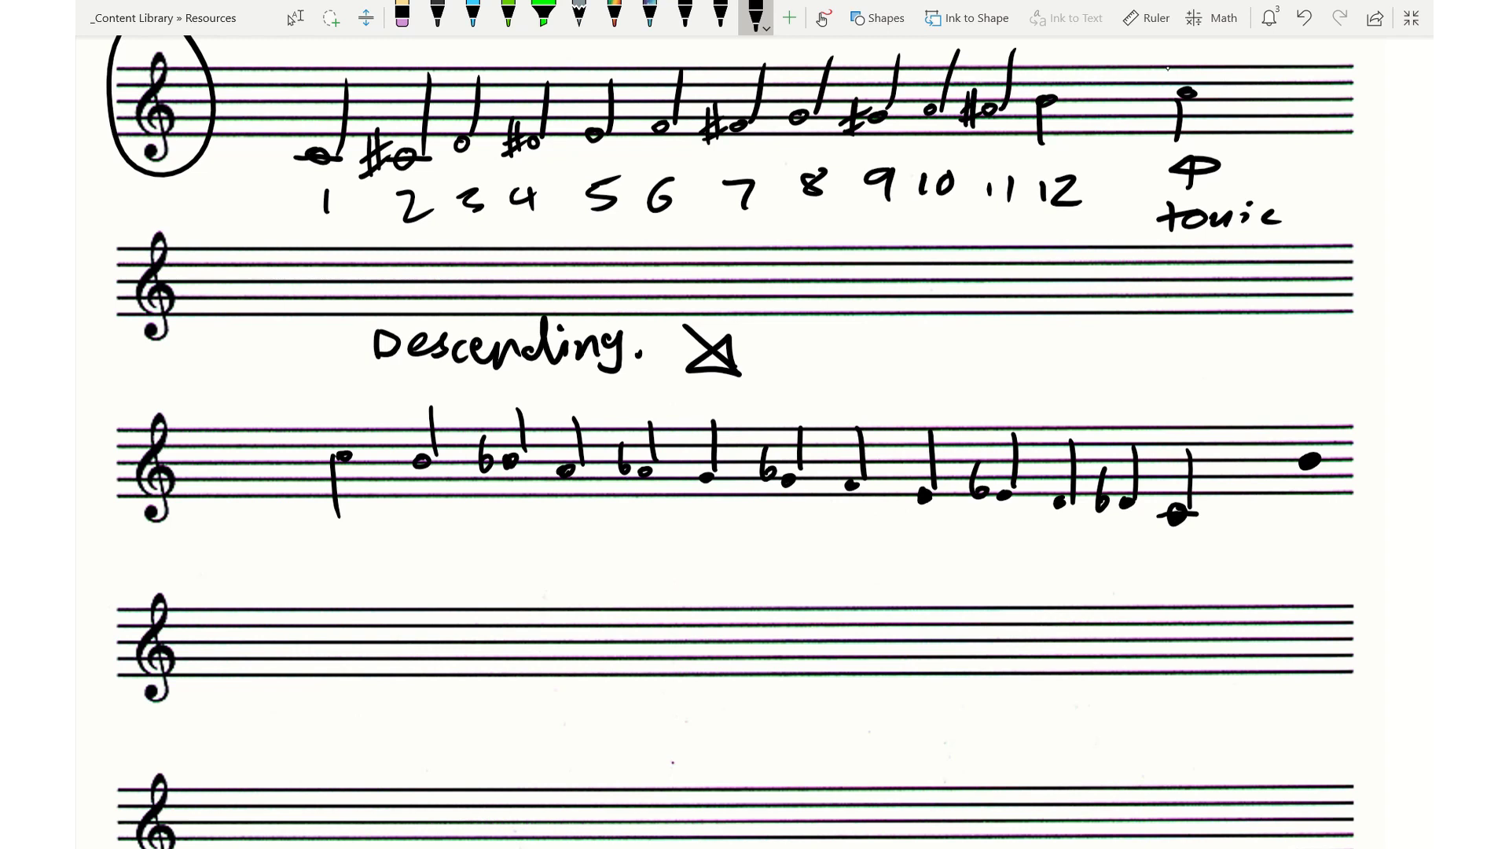
{"action": "left_click_drag", "start_coordinate": [1318, 460], "coordinate": [1294, 528]}
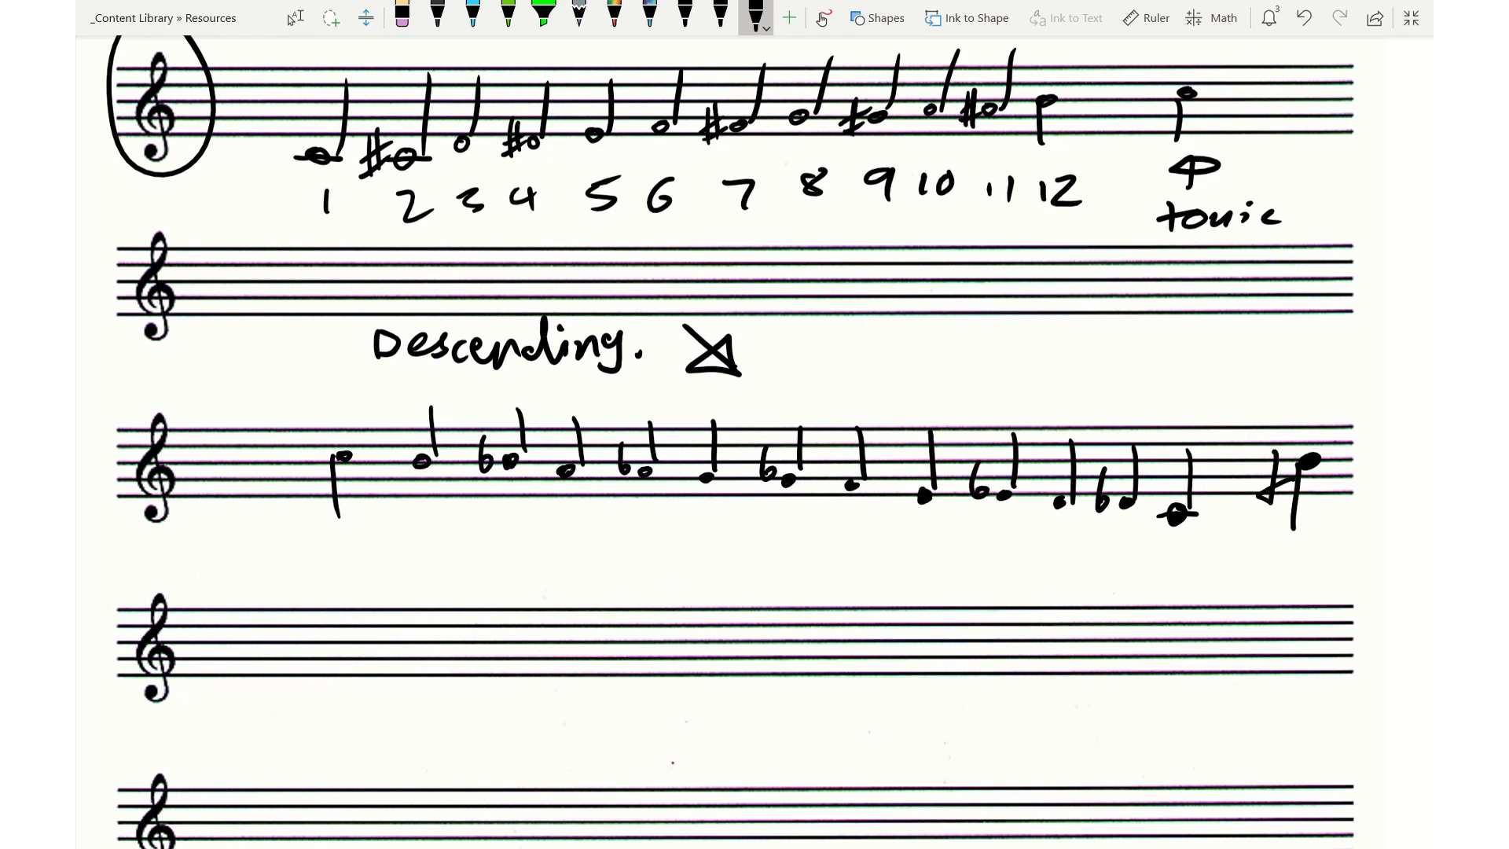
{"action": "left_click_drag", "start_coordinate": [1267, 500], "coordinate": [1327, 408]}
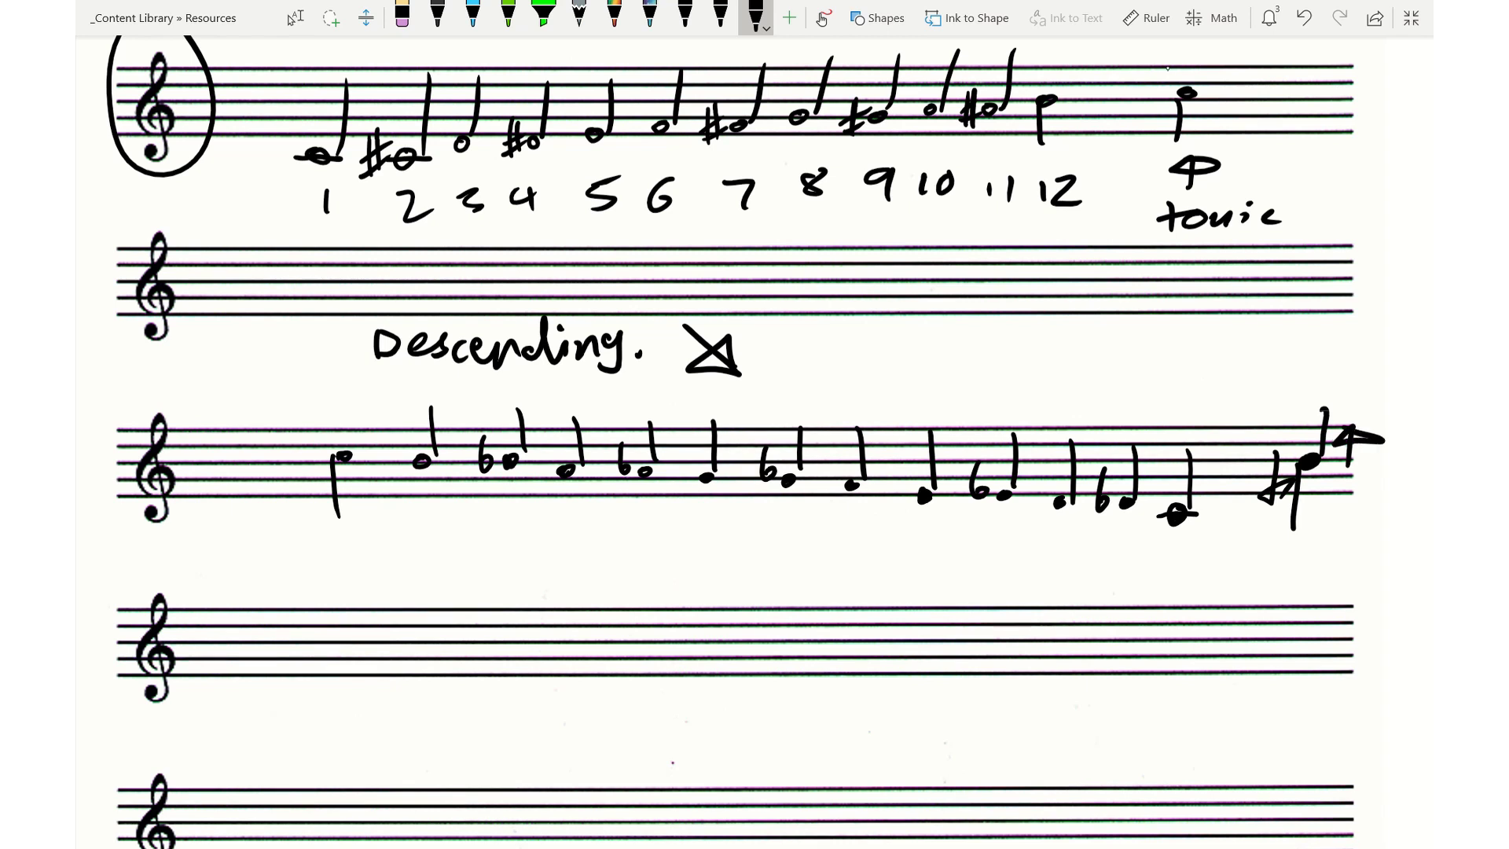
{"action": "left_click", "coordinate": [295, 17]}
{"action": "scroll", "coordinate": [295, 17], "scroll_direction": "up", "scroll_amount": 2}
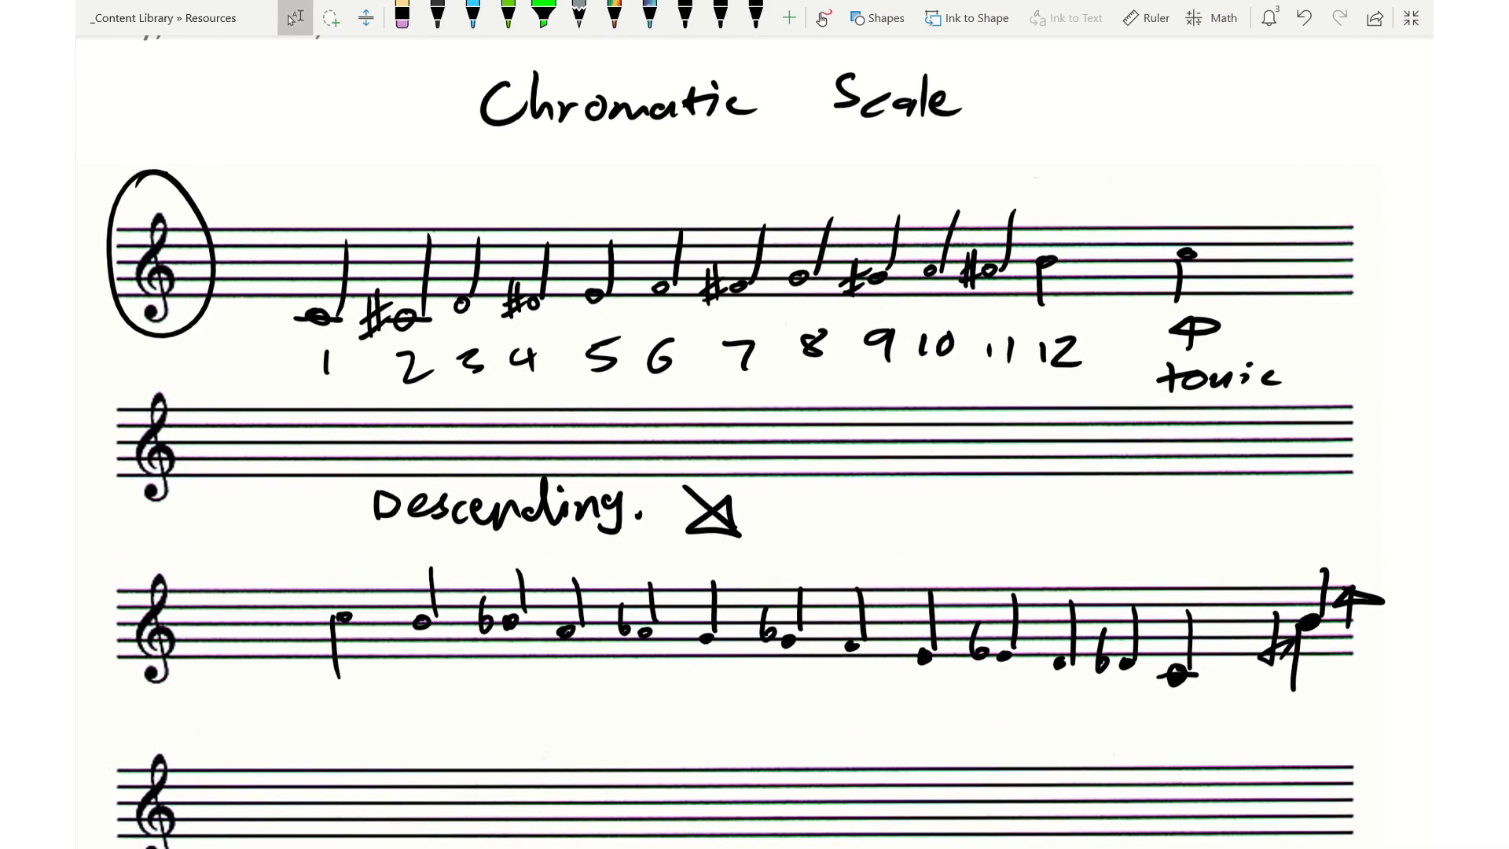
{"action": "scroll", "coordinate": [291, 17], "scroll_direction": "down", "scroll_amount": 2}
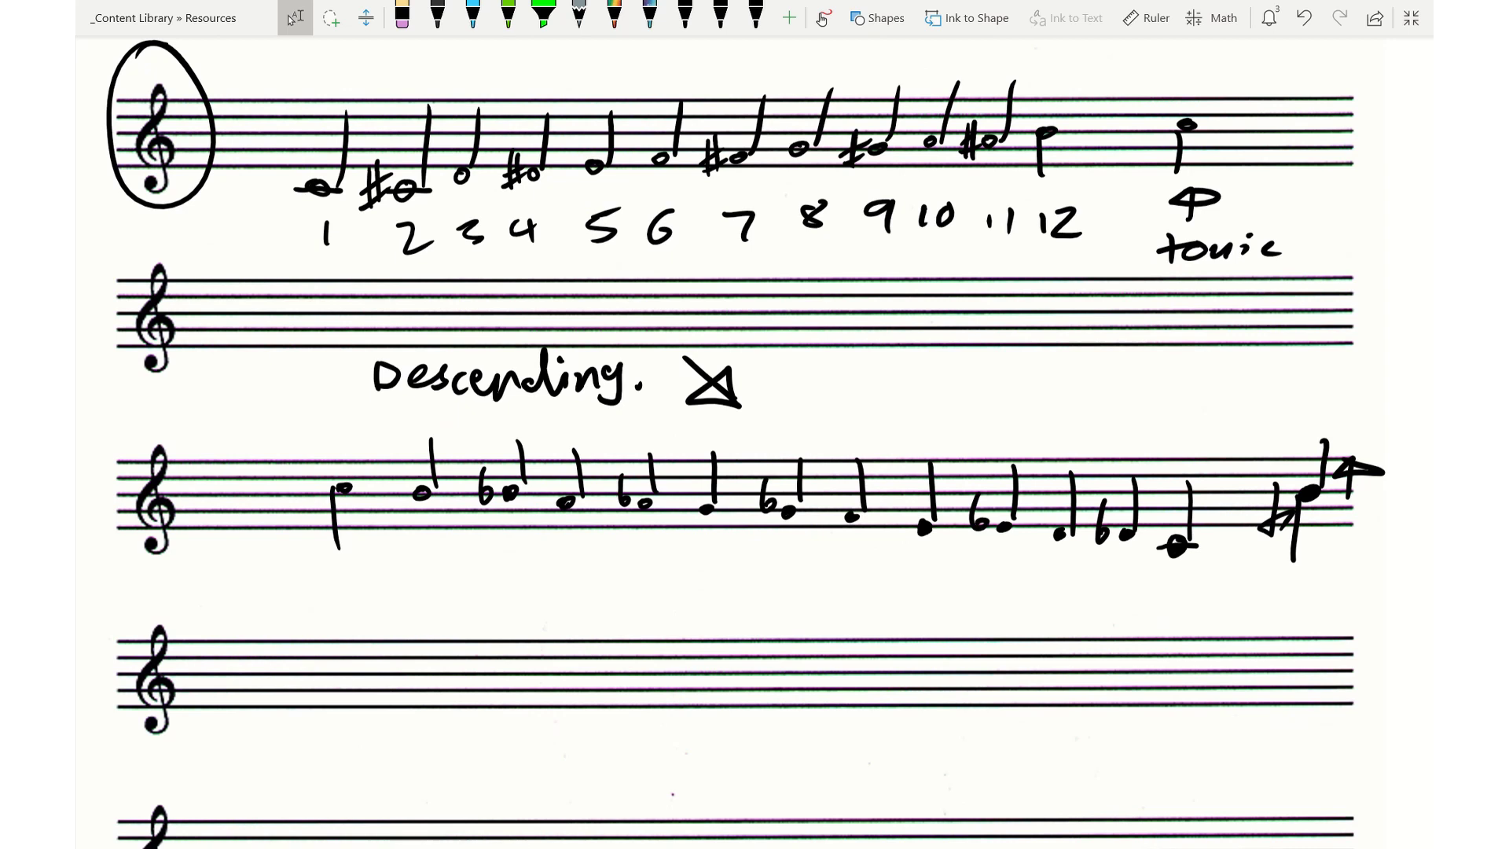
- Use Alt+Tab to bring up the window switcher listing Windows Camera
{"action": "key", "text": "alt+Tab"}
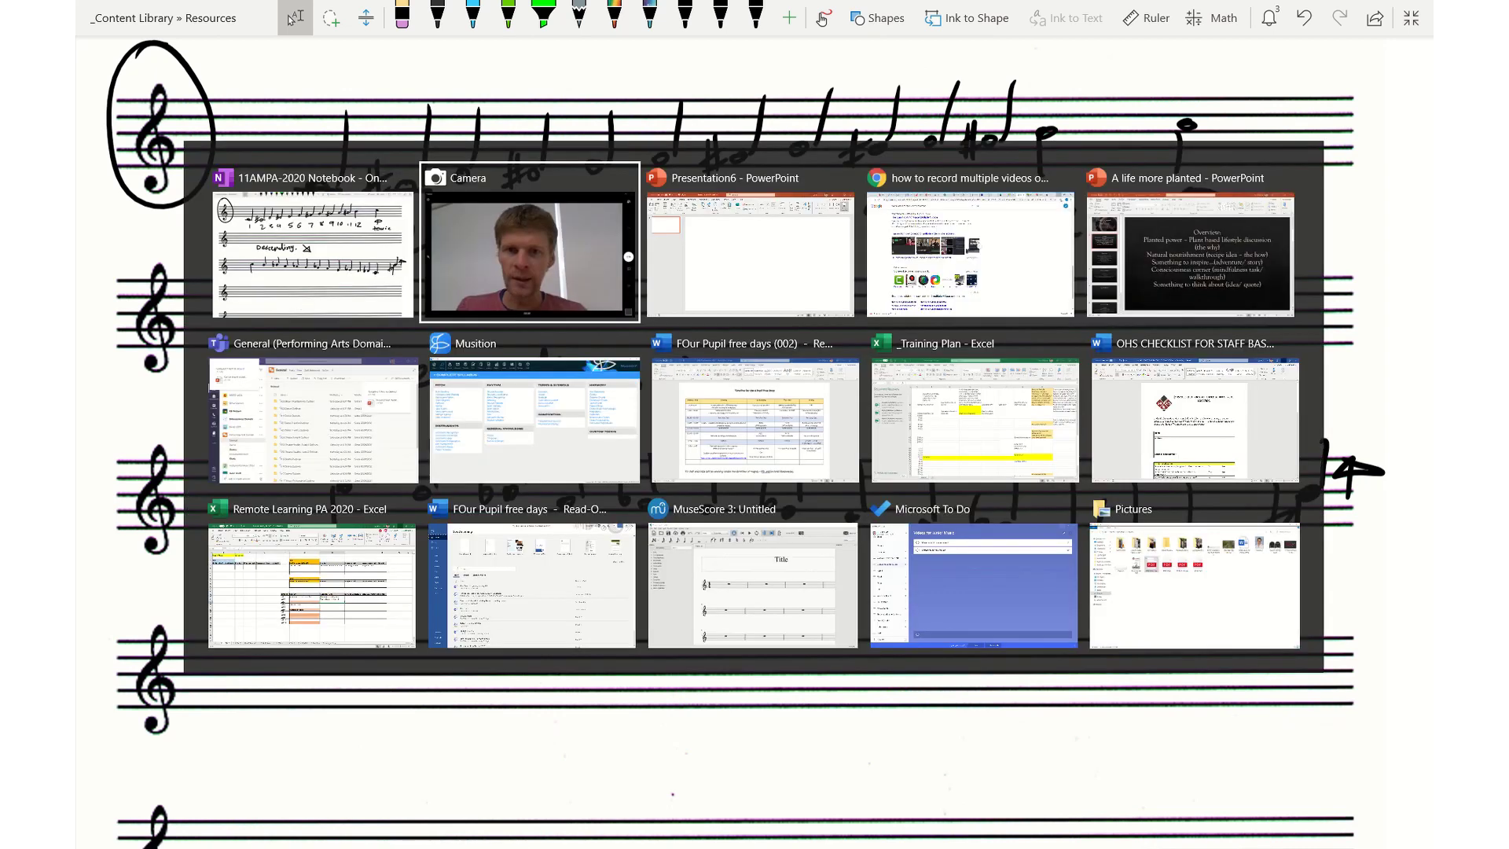